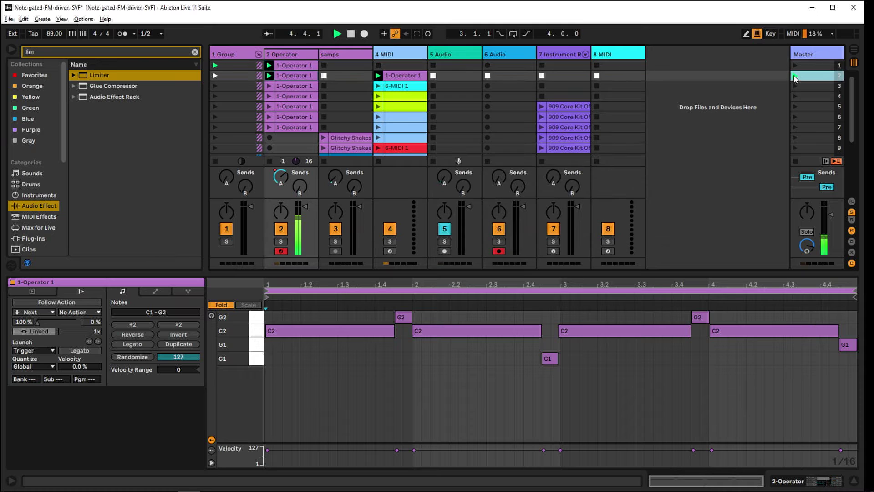
# Compare the notes of the scene 2 clips on the 2 Operator and 4 MIDI tracks.
pyautogui.keyDown('shift'); pyautogui.click(394, 76); pyautogui.keyUp('shift')
pyautogui.click(419, 77)
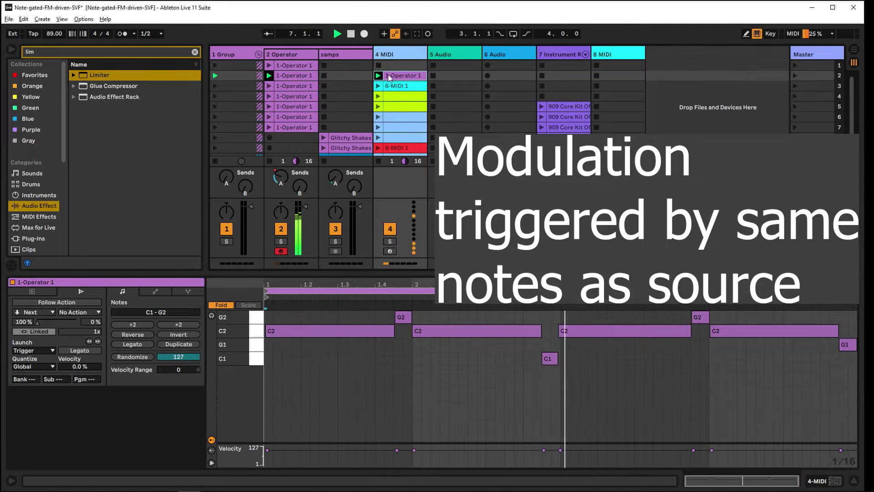
pyautogui.keyDown('shift'); pyautogui.click(315, 76); pyautogui.keyUp('shift')
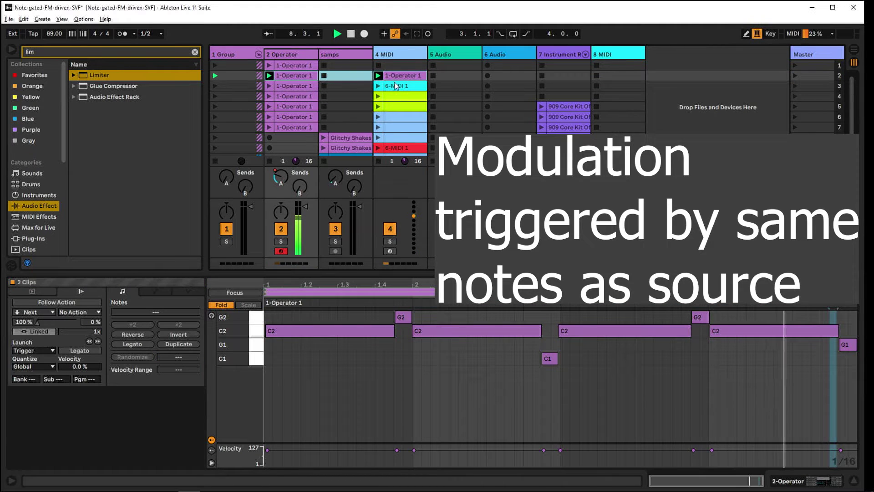
# Launch scene 3 and compare the notes of its 2 Operator and 4 MIDI clips.
pyautogui.press('Down')
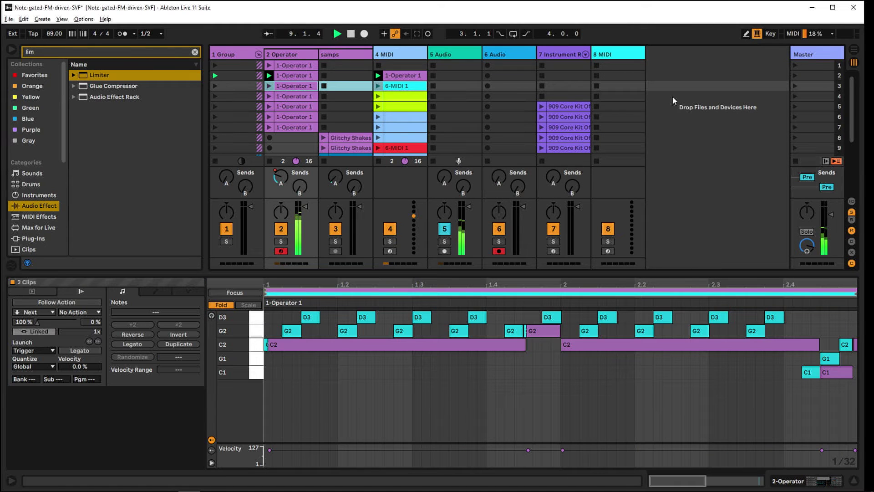
pyautogui.click(796, 86)
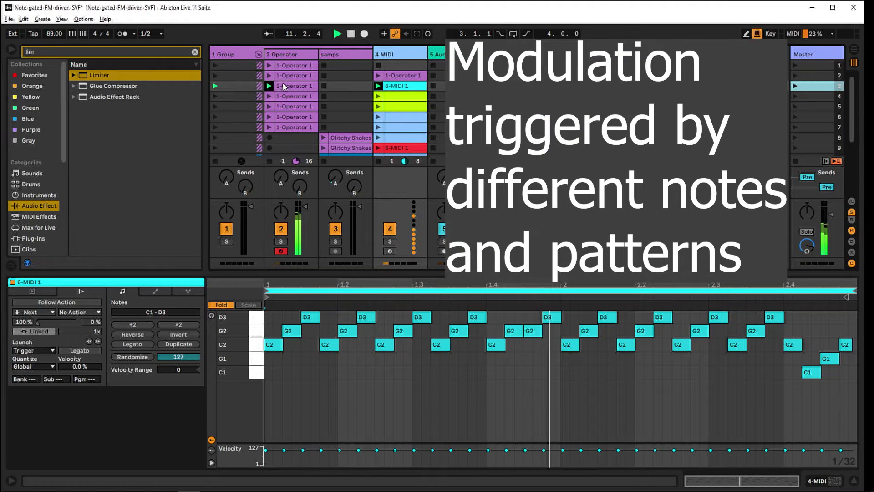
pyautogui.keyDown('shift'); pyautogui.click(283, 85); pyautogui.keyUp('shift')
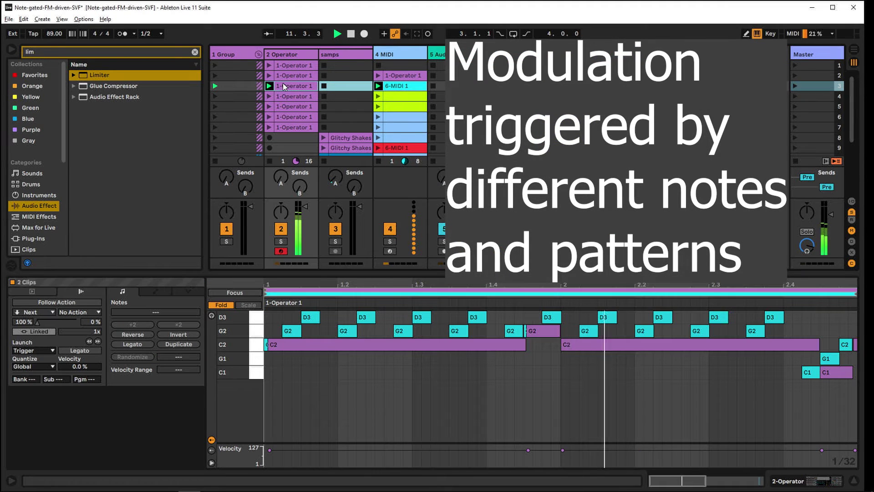
# Launch scene 4 and examine the notes of its 4 MIDI and 2 Operator clips, separately and overlaid.
pyautogui.click(401, 96)
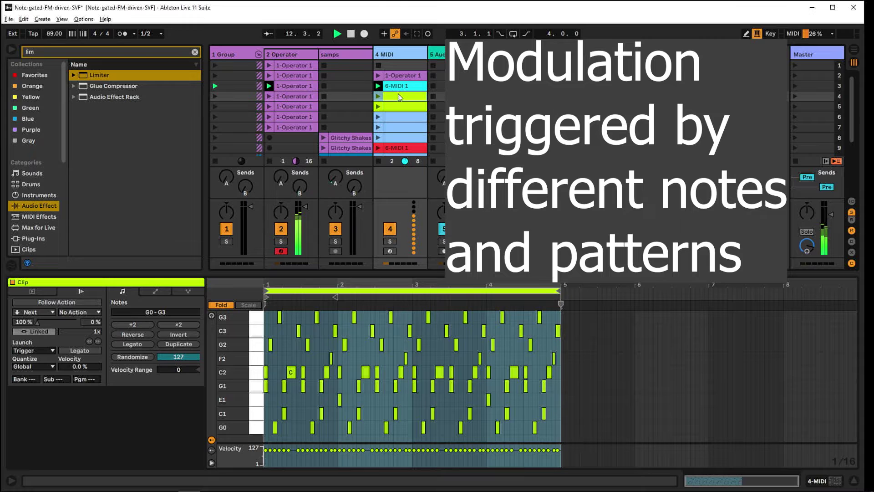
pyautogui.click(309, 96)
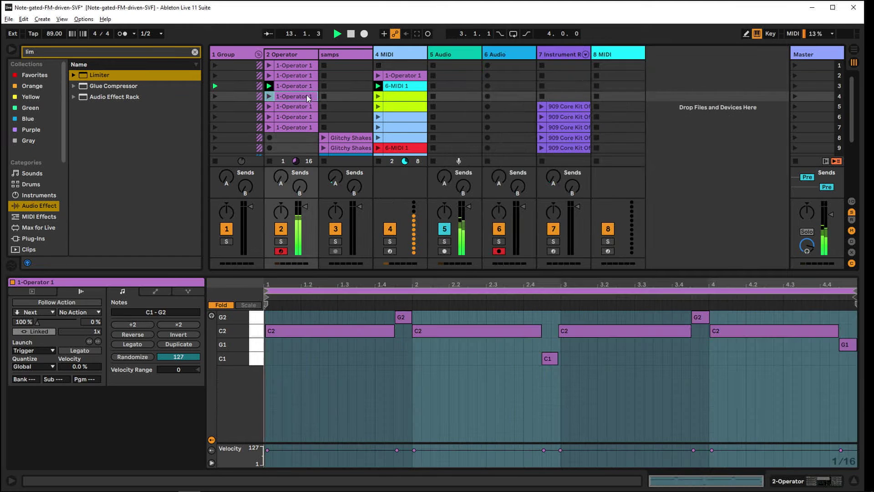
pyautogui.click(797, 99)
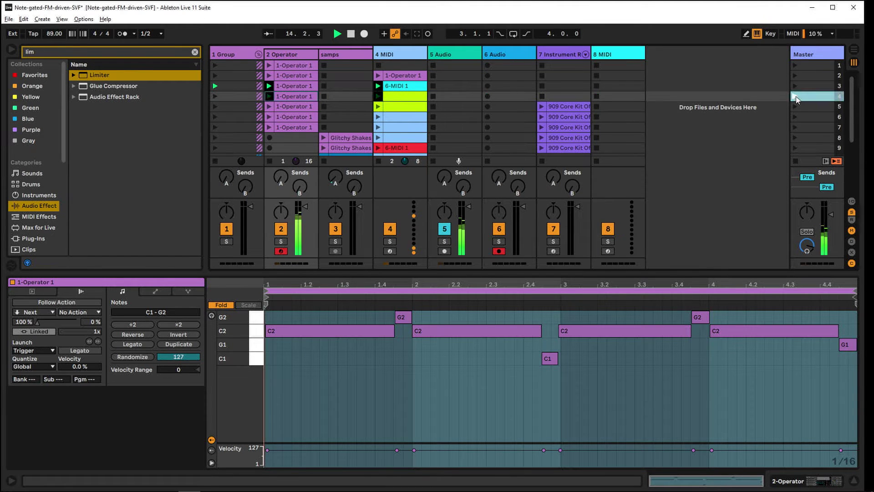
pyautogui.keyDown('ctrl'); pyautogui.click(401, 96); pyautogui.keyUp('ctrl')
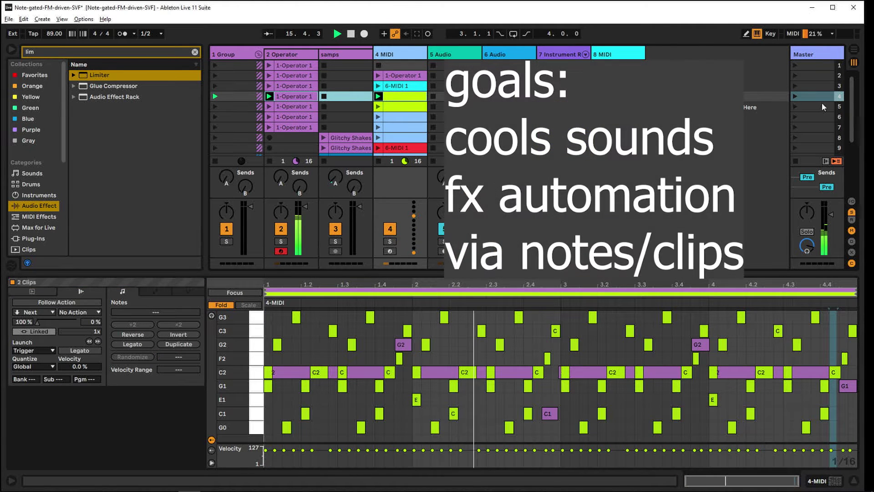
# Launch scene 5 and show the device chain of the 5 Audio track.
pyautogui.click(794, 105)
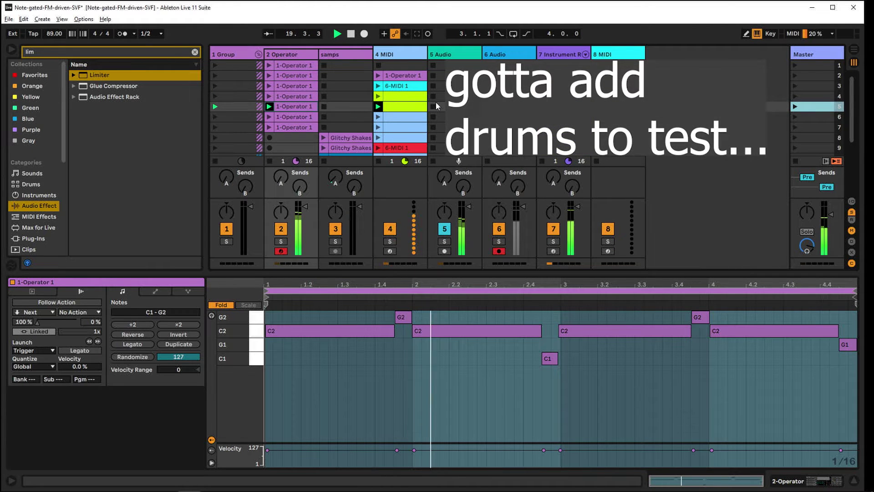
pyautogui.click(458, 54)
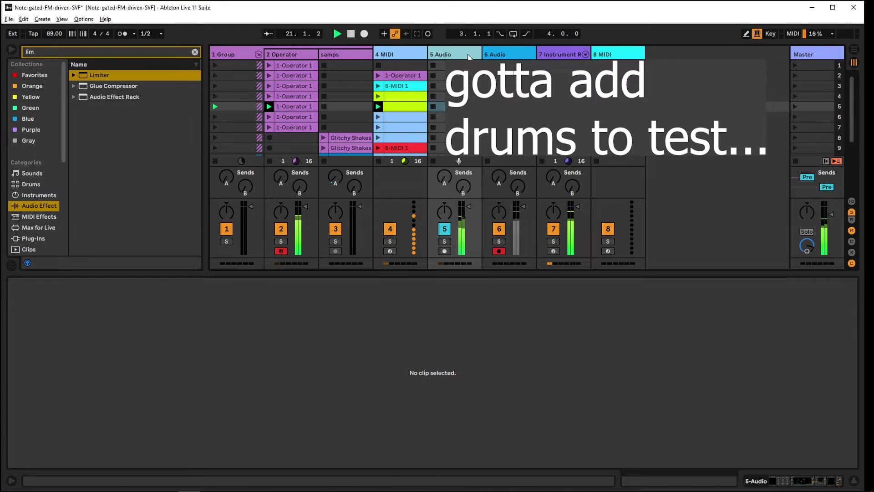
pyautogui.doubleClick(469, 56)
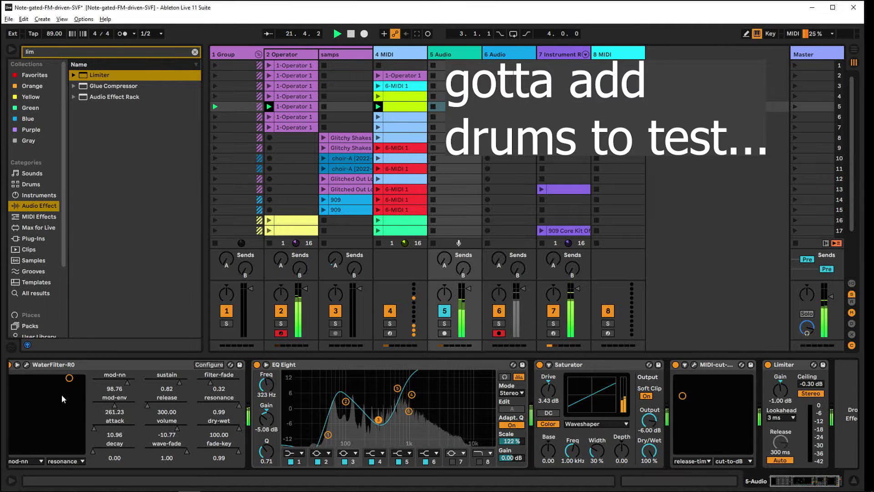
# Launch scene 6 and raise WaterFilter-R0's mod-nn to about 114.17 and resonance to about 0.93.
pyautogui.click(795, 117)
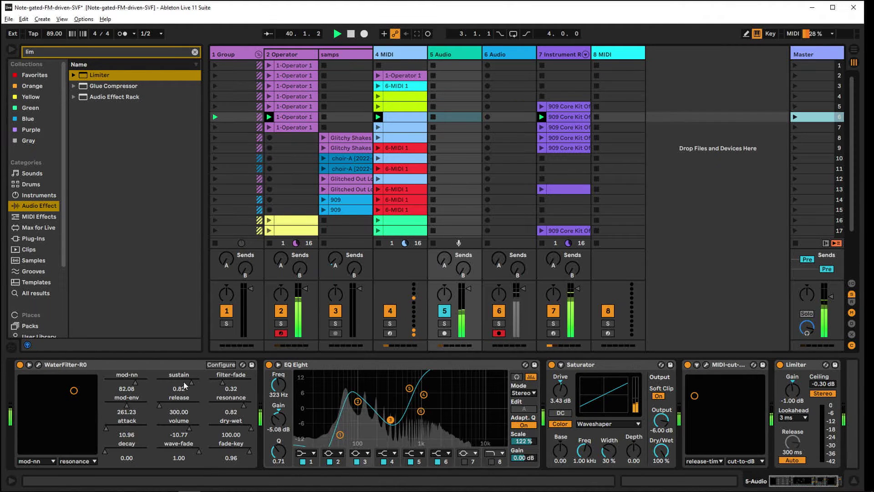
pyautogui.moveTo(73, 390); pyautogui.dragTo(88, 379)
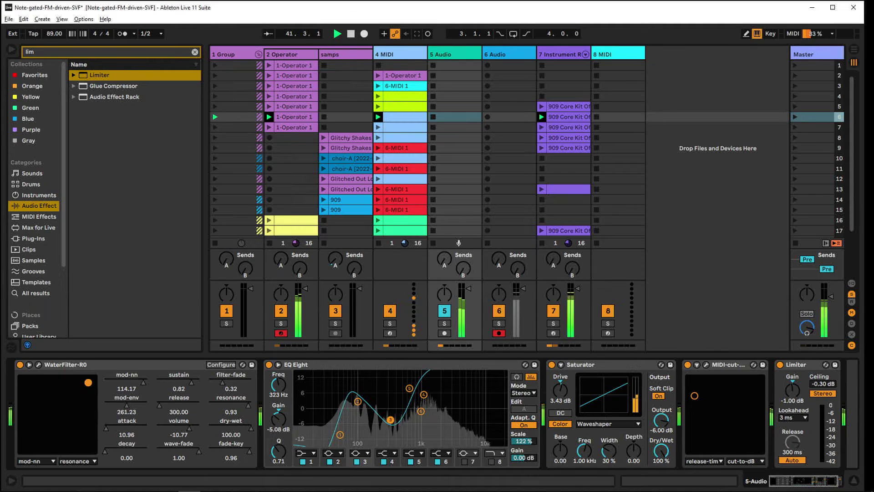
# Launch scene 7 and sweep WaterFilter-R0's mod-nn and resonance, ending at about 43.57 and 0.95.
pyautogui.click(795, 129)
pyautogui.click(88, 382)
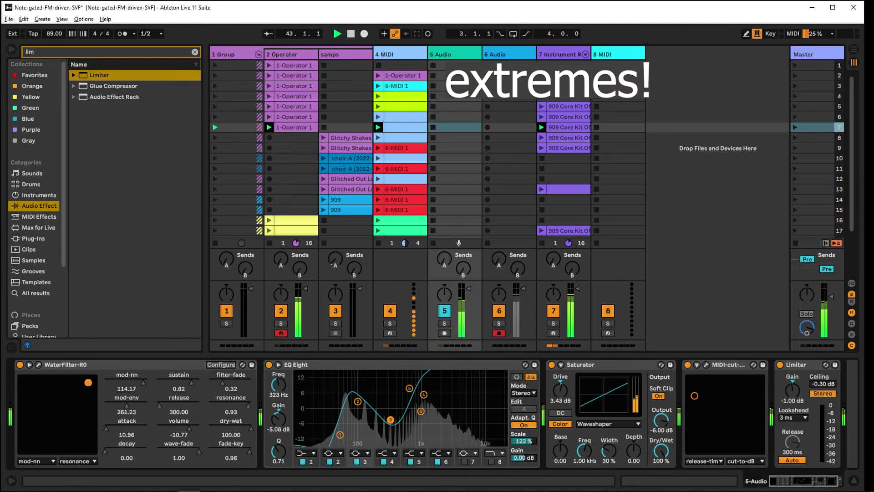
pyautogui.moveTo(84, 386); pyautogui.dragTo(89, 386)
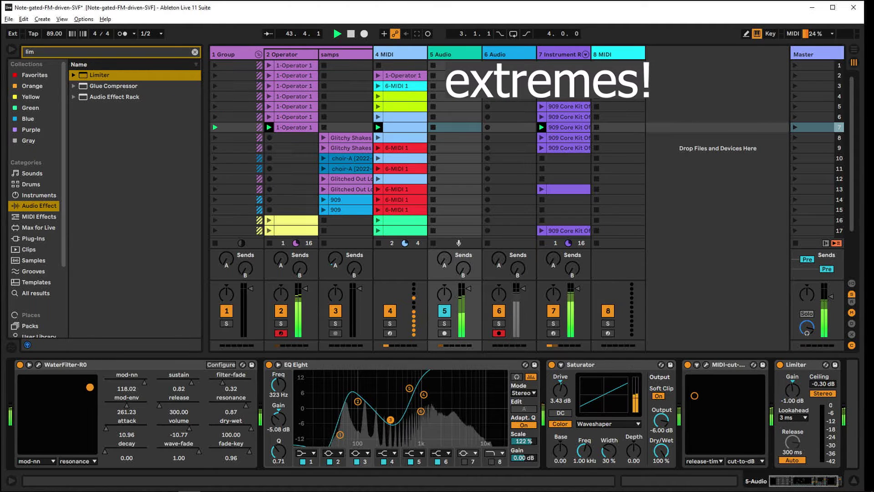
pyautogui.moveTo(72, 389)
pyautogui.mouseDown()
pyautogui.moveTo(69, 402)
pyautogui.moveTo(65, 377)
pyautogui.moveTo(58, 382)
pyautogui.mouseUp()
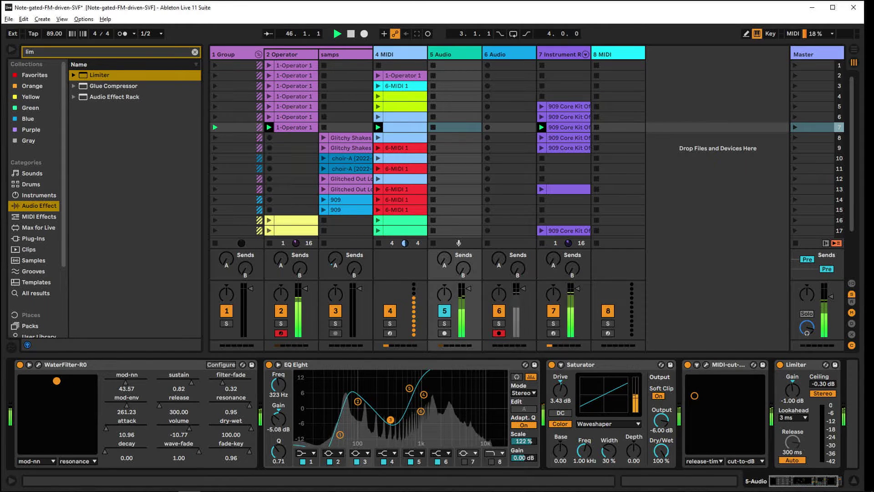
# Launch scene 8 and set the EQ Eight scale to 66 %.
pyautogui.click(794, 137)
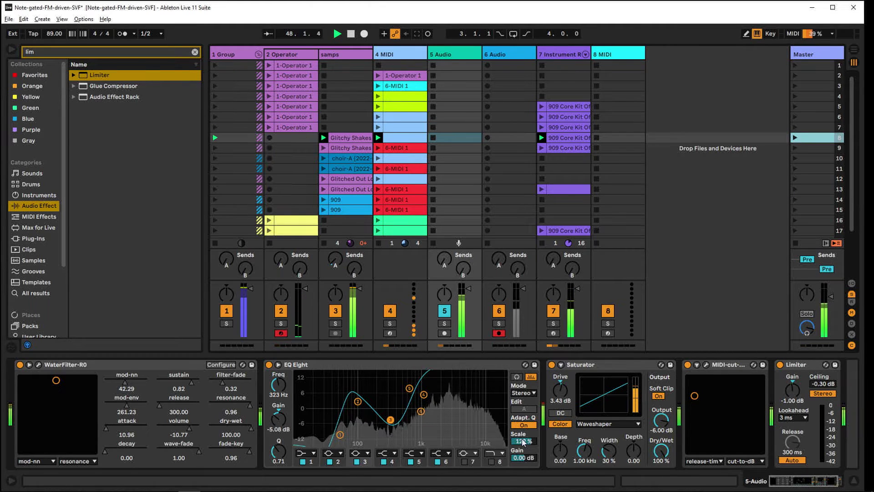
pyautogui.moveTo(522, 442); pyautogui.dragTo(523, 460)
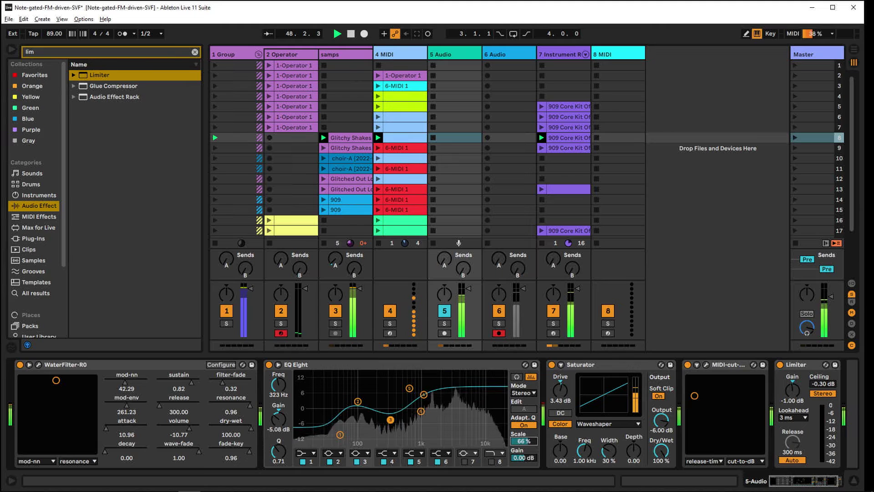
# Launch scene 9 followed by scene 10, and set send A of the samps track to -60.0 dB.
pyautogui.click(796, 148)
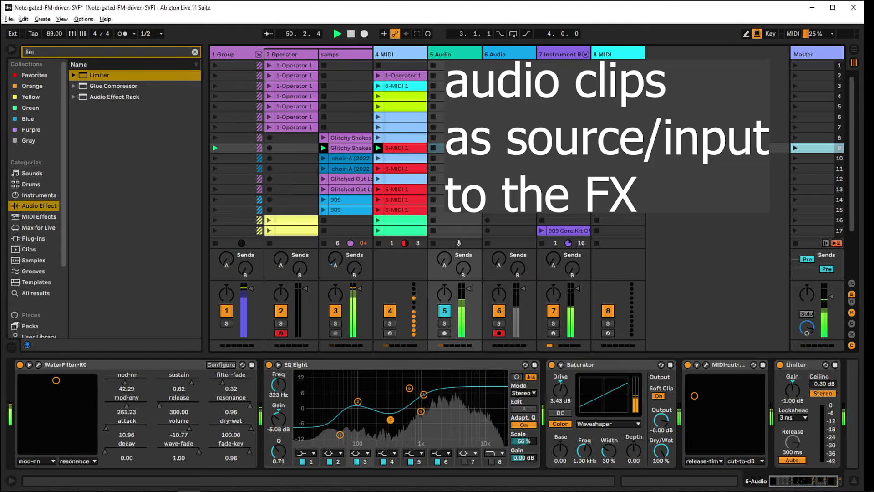
pyautogui.click(795, 160)
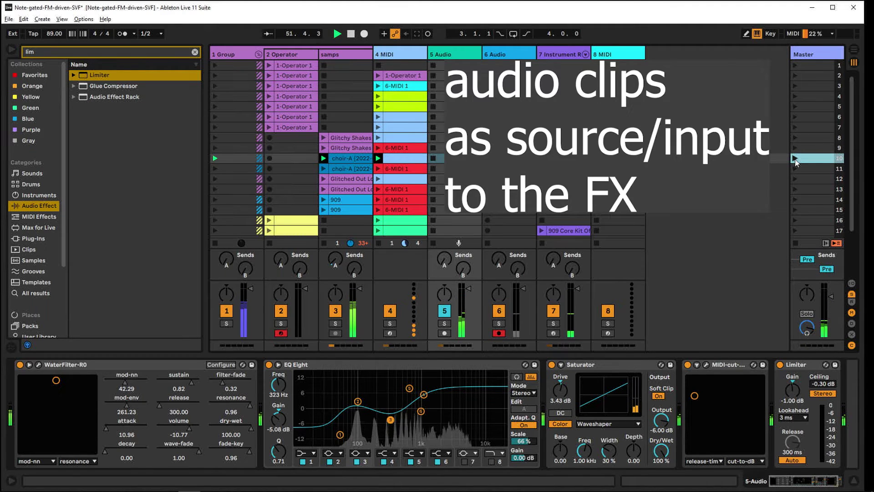
pyautogui.click(335, 263)
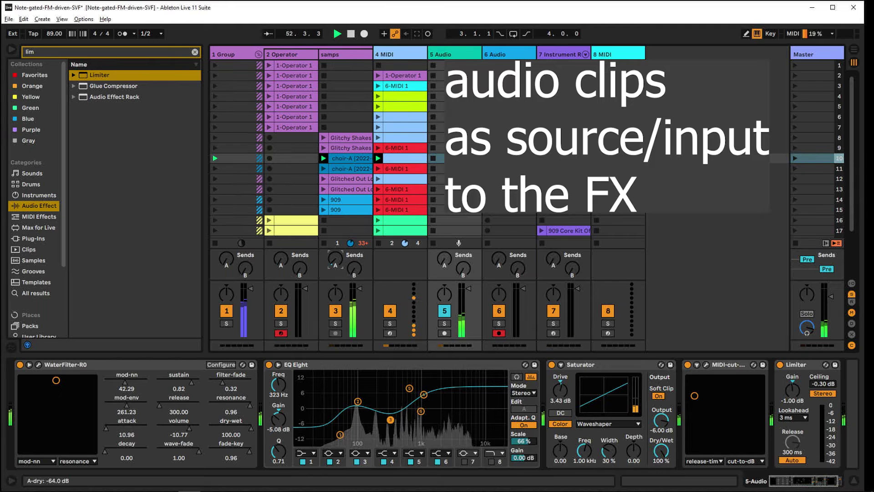
pyautogui.moveTo(336, 261); pyautogui.dragTo(336, 248)
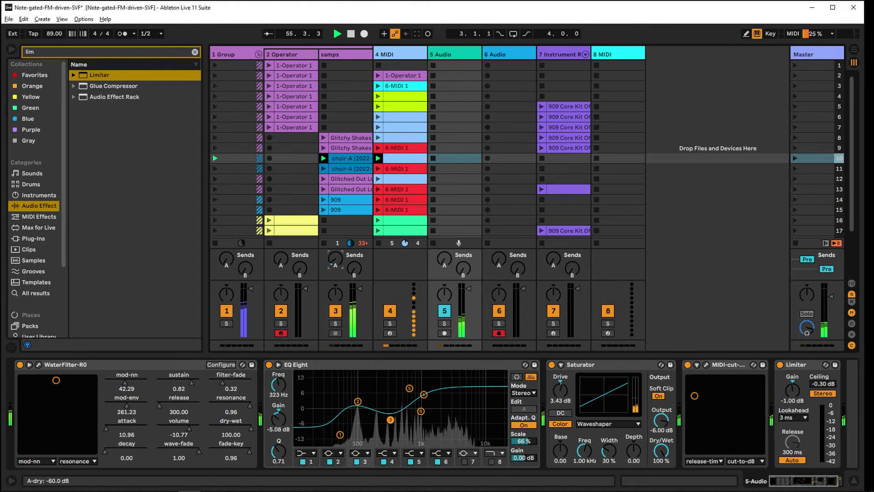
# Launch scene 11 followed by scene 12 to play the choir and glitched loop clips through the effects.
pyautogui.click(796, 170)
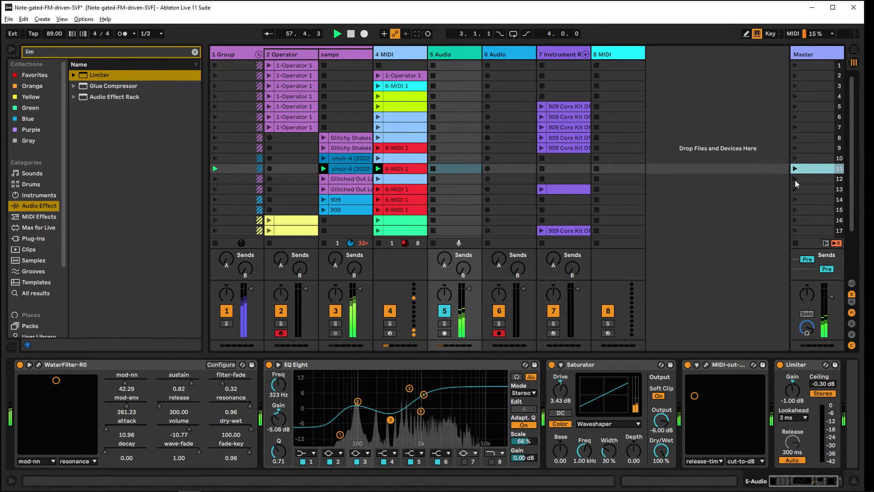
pyautogui.click(795, 179)
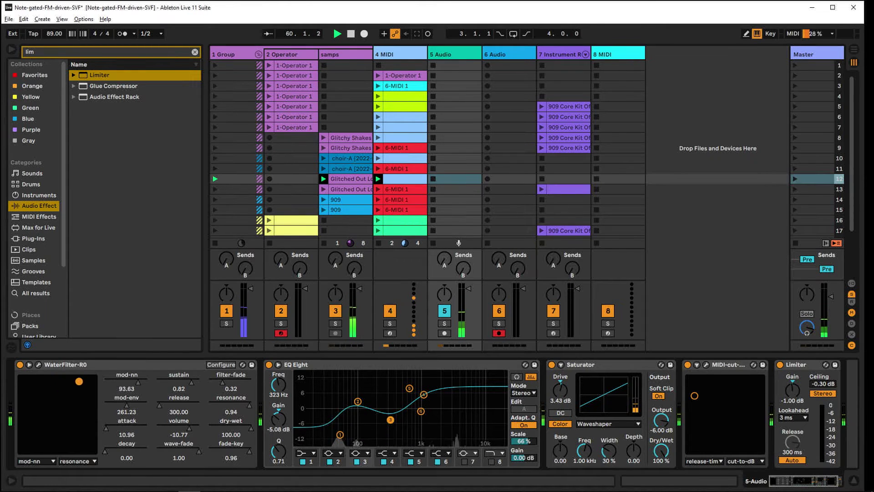
# Adjust WaterFilter-R0's fade-key to 0.95 and sweep mod-nn and resonance, ending at about 80.80 and 0.72.
pyautogui.click(256, 452)
pyautogui.moveTo(70, 378)
pyautogui.mouseDown()
pyautogui.moveTo(50, 378)
pyautogui.moveTo(77, 378)
pyautogui.mouseUp()
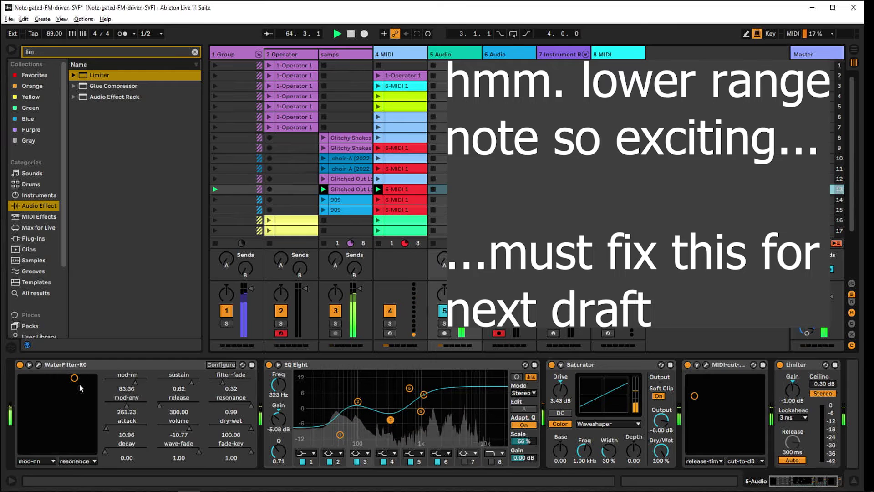
pyautogui.moveTo(74, 386)
pyautogui.mouseDown()
pyautogui.moveTo(58, 385)
pyautogui.moveTo(76, 377)
pyautogui.mouseUp()
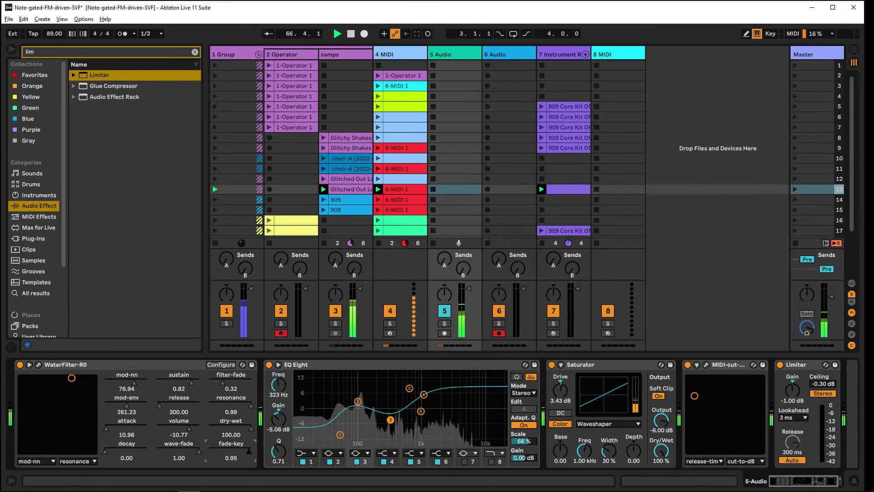
pyautogui.moveTo(71, 378); pyautogui.dragTo(73, 398)
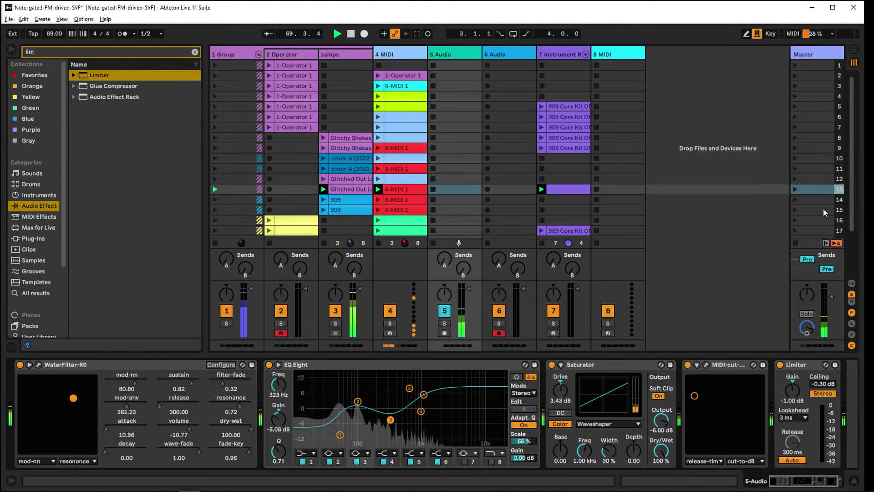
# Launch scene 14 and raise WaterFilter-R0's mod-nn to about 105.18 along with its resonance.
pyautogui.click(795, 199)
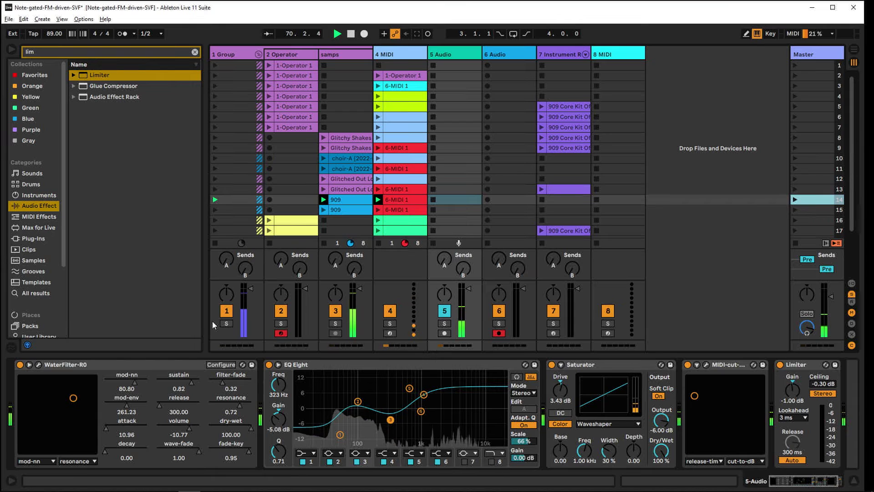
pyautogui.moveTo(72, 397); pyautogui.dragTo(84, 378)
# Launch scene 15 and examine the notes of the 4 MIDI track's clips in scenes 15 and 14.
pyautogui.scroll(-2, 807, 204)
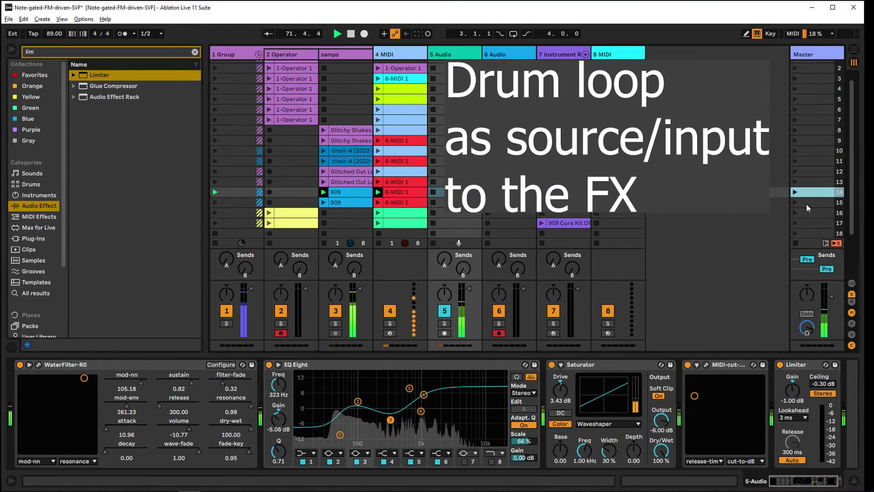
pyautogui.click(796, 195)
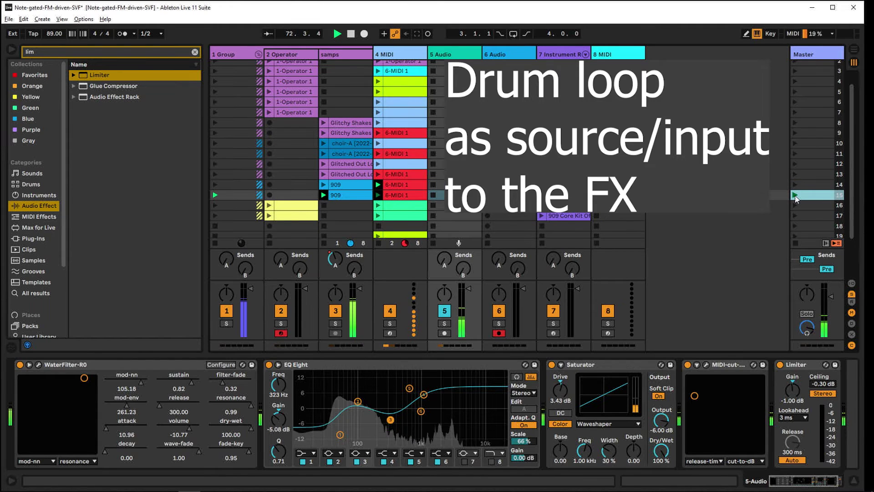
pyautogui.click(411, 195)
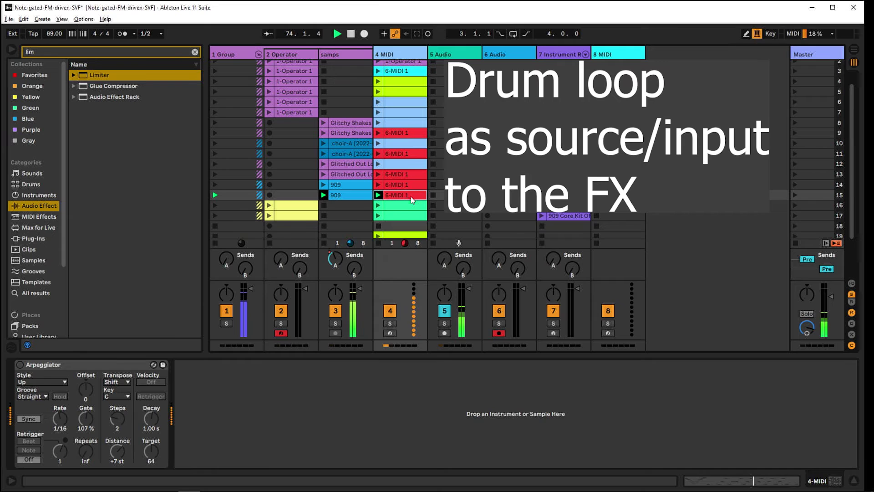
pyautogui.doubleClick(411, 196)
pyautogui.click(408, 141)
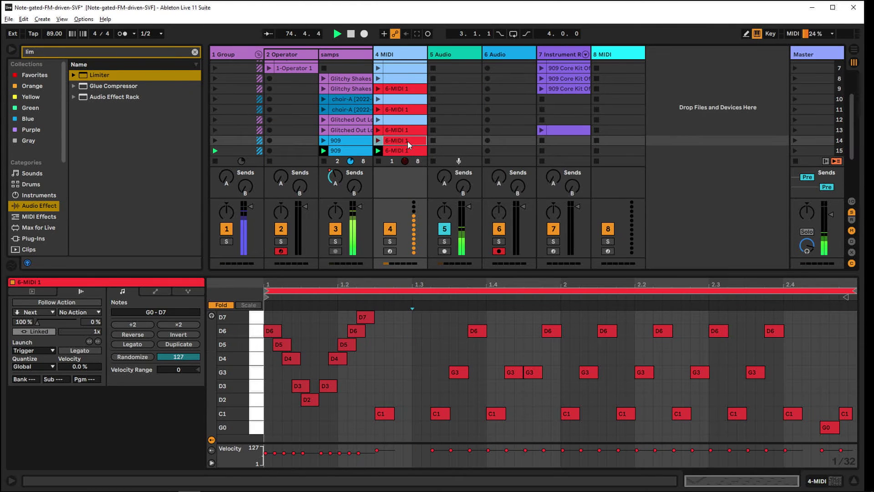
# Show the notes of the 4 MIDI track's clip in scene 16.
pyautogui.scroll(-4, 412, 139)
pyautogui.scroll(-1, 411, 139)
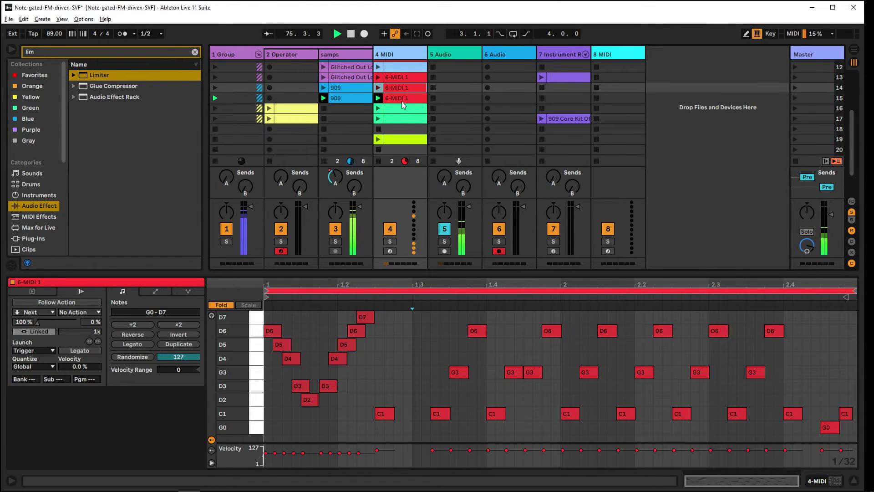
pyautogui.click(401, 108)
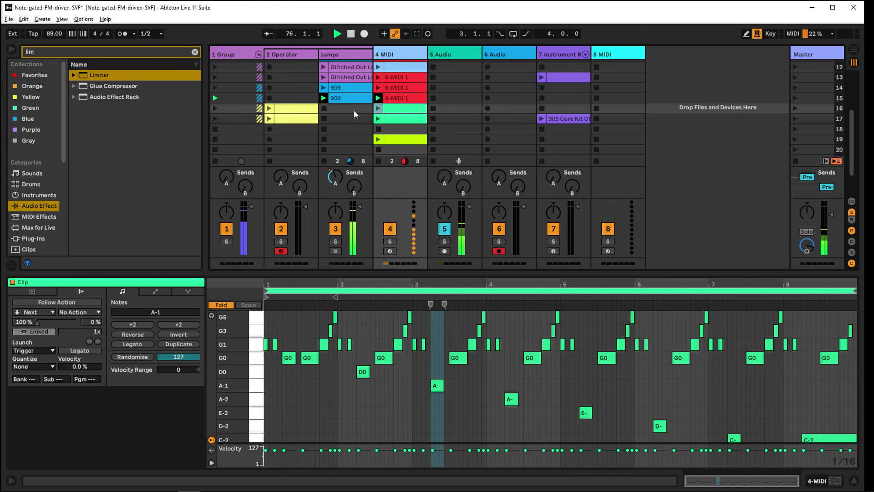
# Launch scene 16 and show the notes of its 2 Operator and 4 MIDI clips together for comparison down to C-2.
pyautogui.click(796, 108)
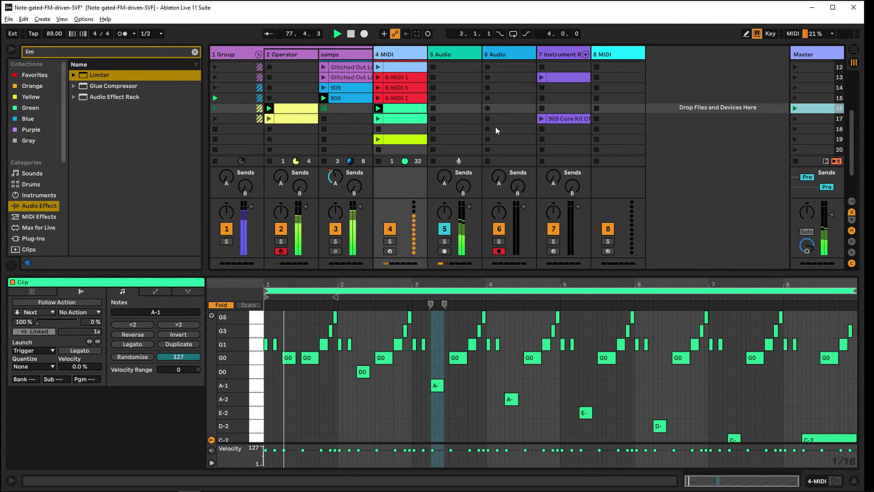
pyautogui.click(306, 109)
pyautogui.keyDown('shift'); pyautogui.click(414, 110); pyautogui.keyUp('shift')
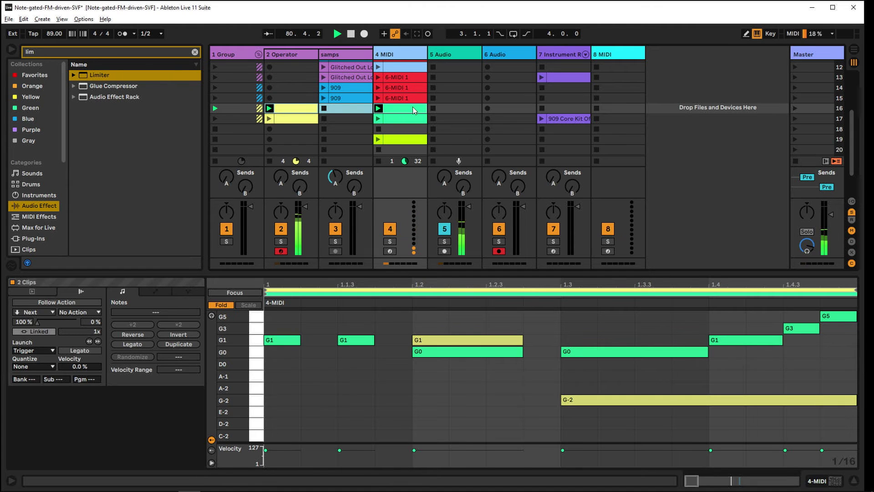
pyautogui.click(413, 110)
pyautogui.keyDown('shift'); pyautogui.click(296, 112); pyautogui.keyUp('shift')
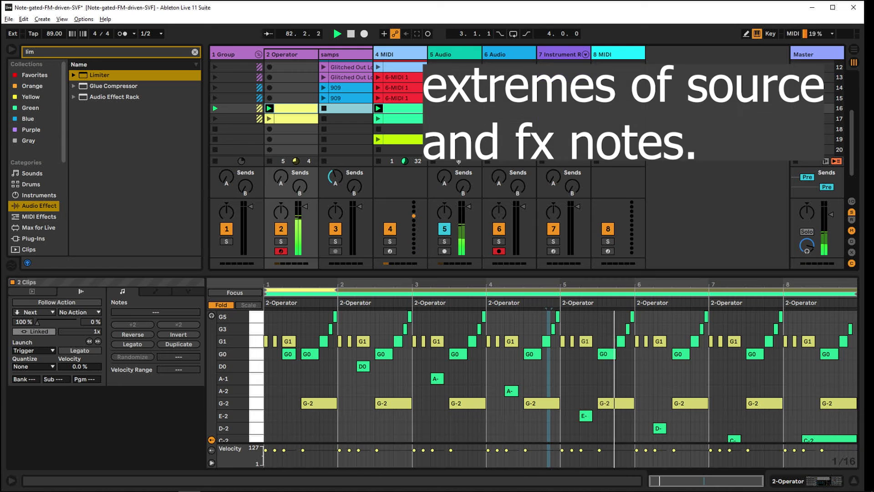
pyautogui.scroll(-1, 726, 406)
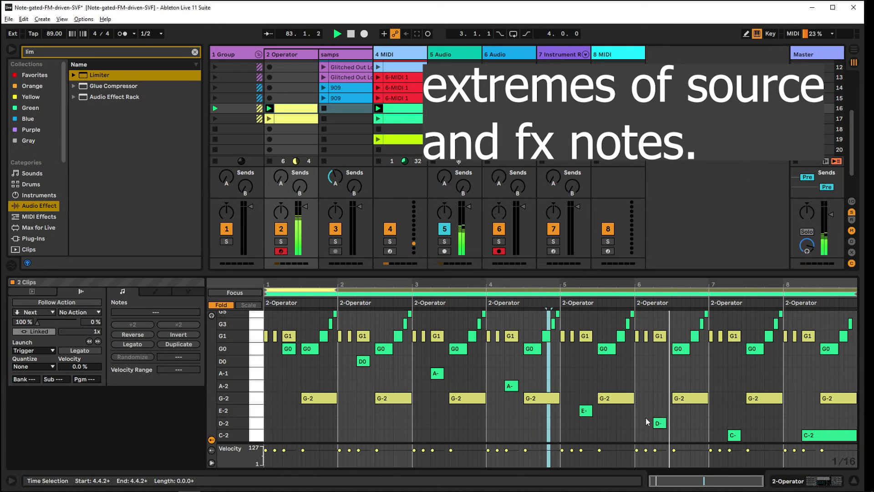
pyautogui.click(730, 450)
pyautogui.click(752, 451)
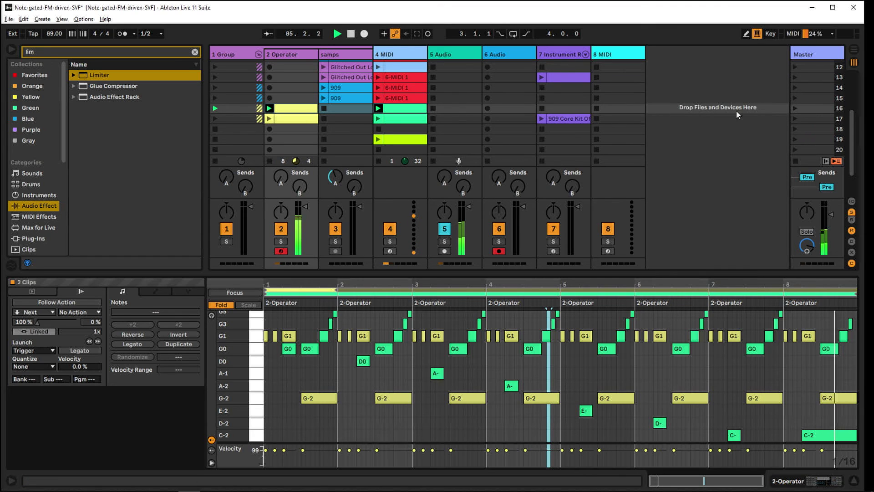
# Launch scene 17 with the notes of its 2 Operator and 4 MIDI clips shown together, and stop all clips.
pyautogui.click(796, 119)
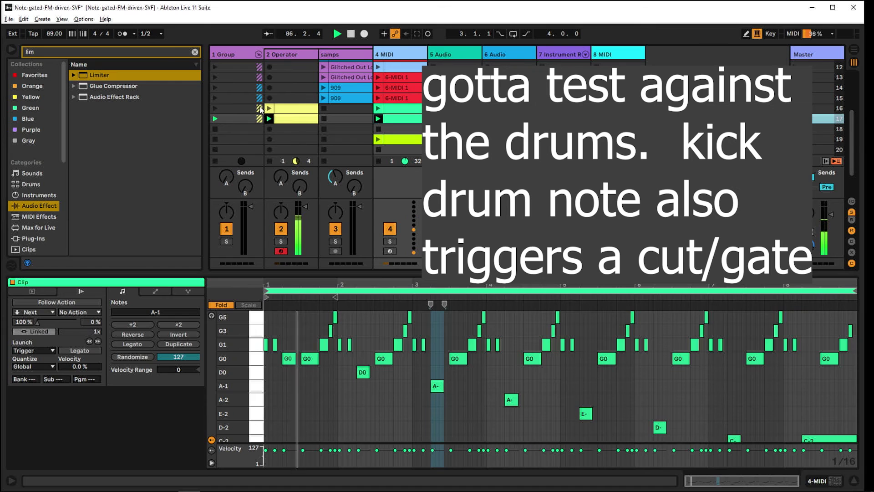
pyautogui.keyDown('shift'); pyautogui.click(299, 122); pyautogui.keyUp('shift')
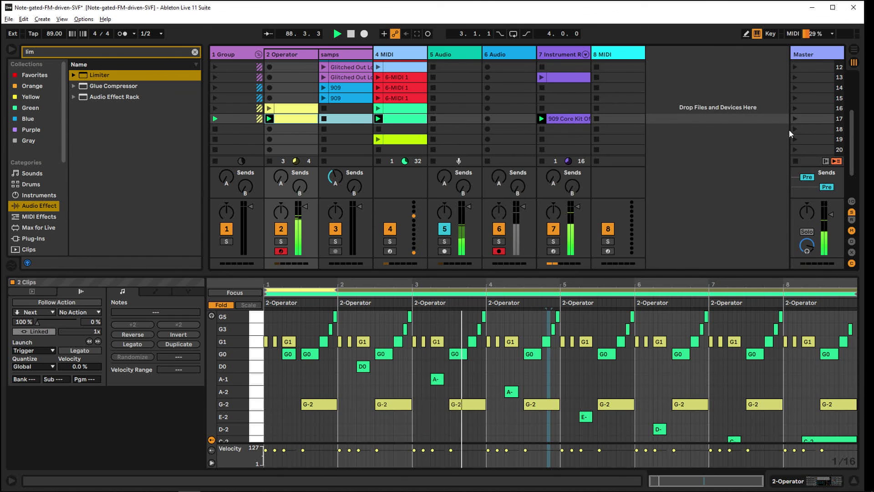
pyautogui.click(797, 163)
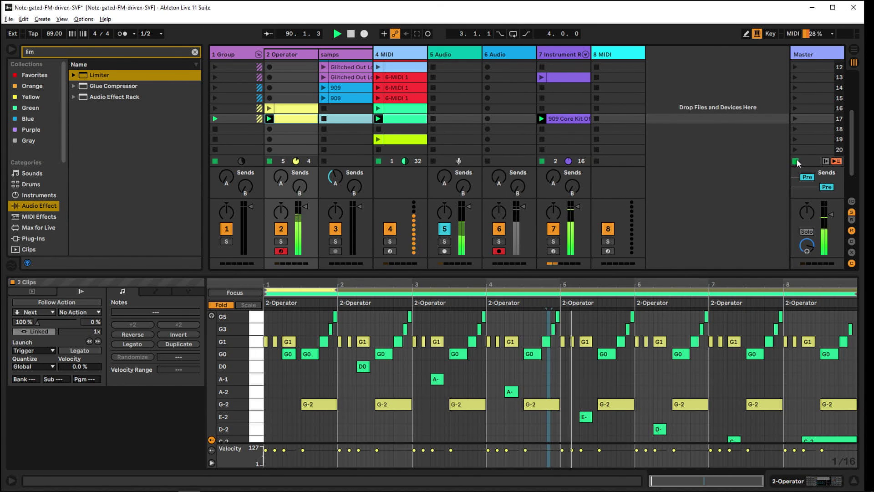